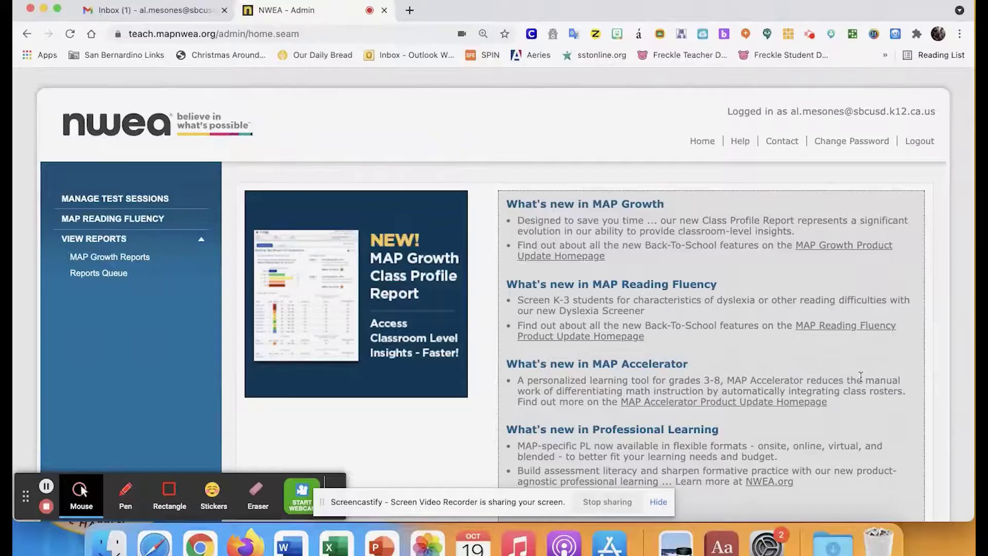
Go from the admin home page to MAP Growth Reports under View Reports
{"action": "left_click", "coordinate": [117, 257]}
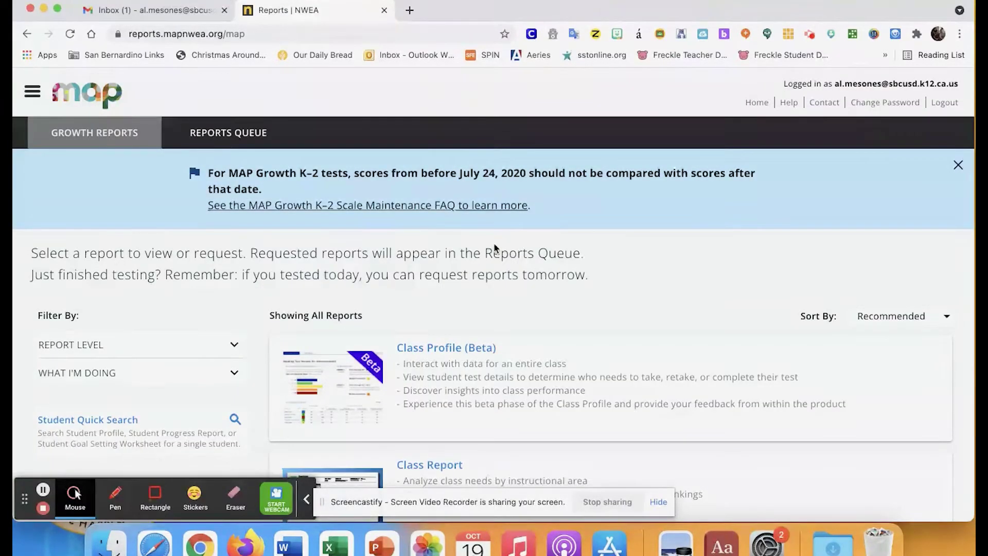
Open the Class Profile (Beta) report for the Elem 3rd Grade class
{"action": "left_click", "coordinate": [436, 351]}
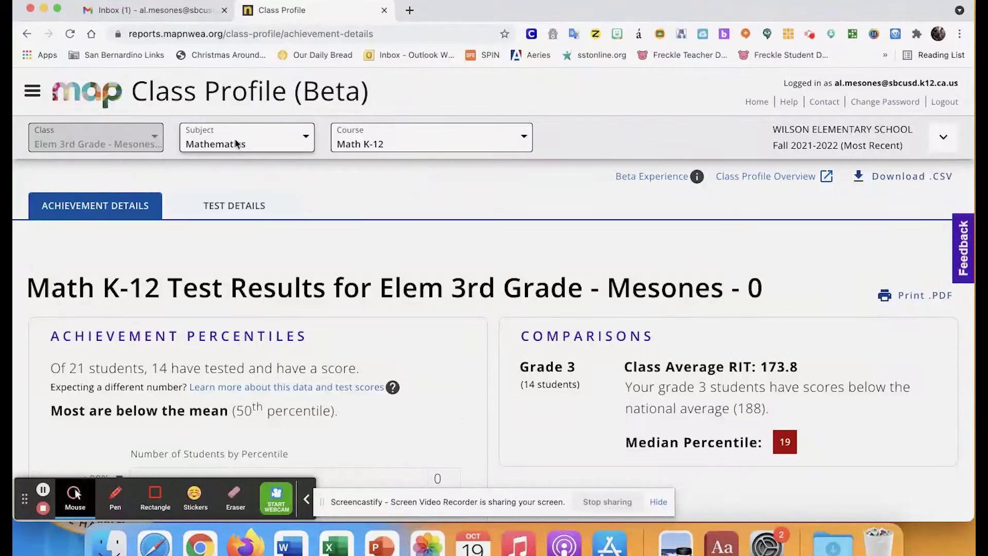
Set Subject to Language Arts and Course to Reading (Spanish), then go down to Student Details
{"action": "left_click", "coordinate": [236, 144]}
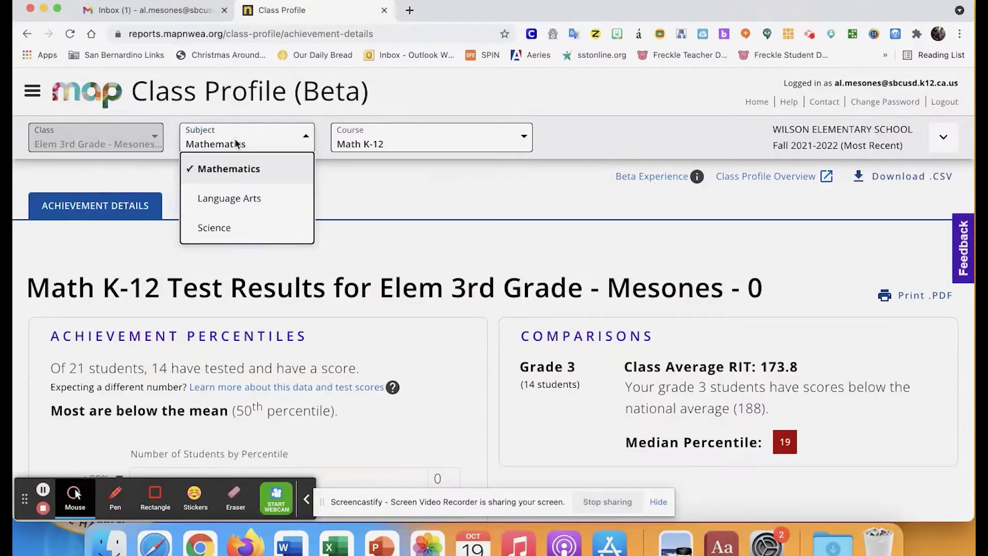
{"action": "left_click", "coordinate": [236, 202]}
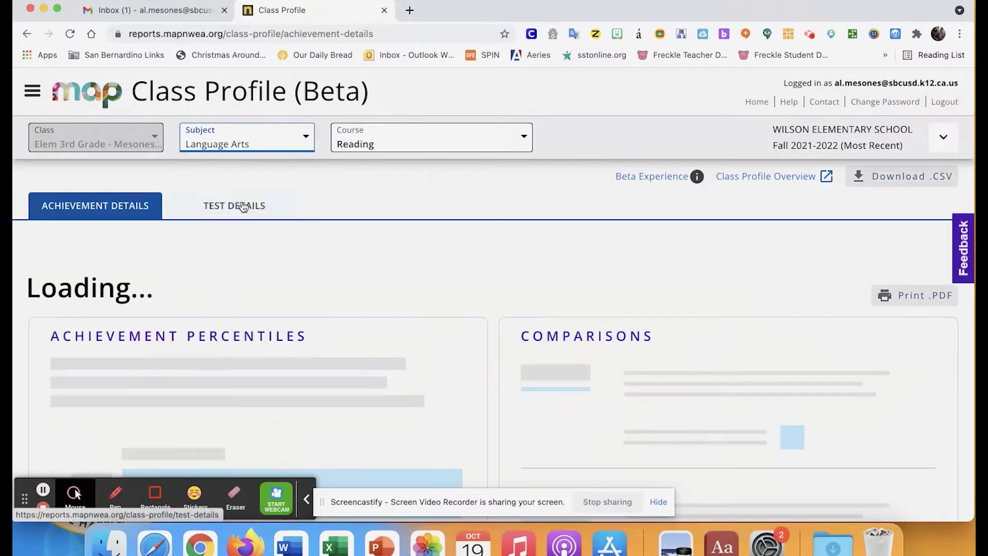
{"action": "left_click", "coordinate": [388, 140]}
{"action": "left_click", "coordinate": [409, 199]}
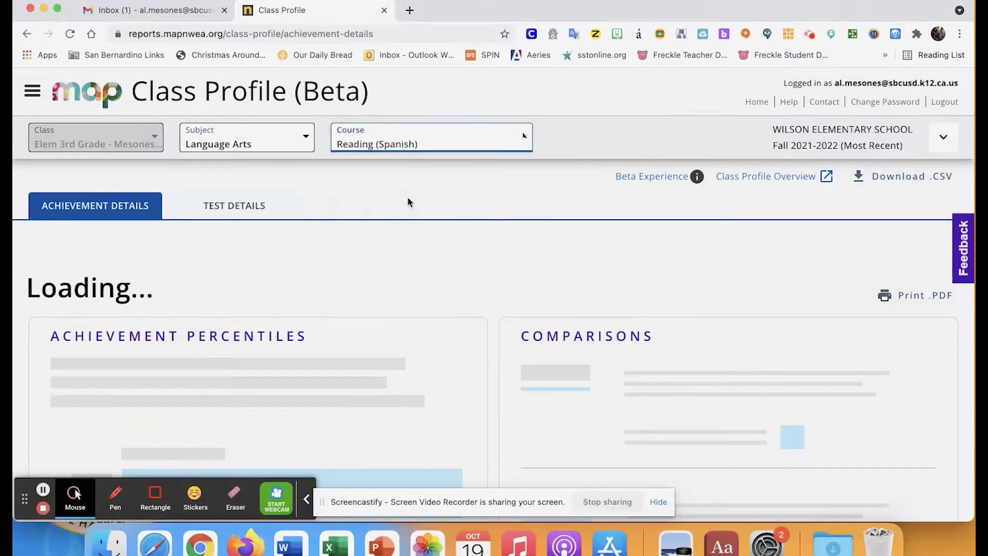
{"action": "scroll", "coordinate": [455, 269], "scroll_direction": "down", "scroll_amount": 4}
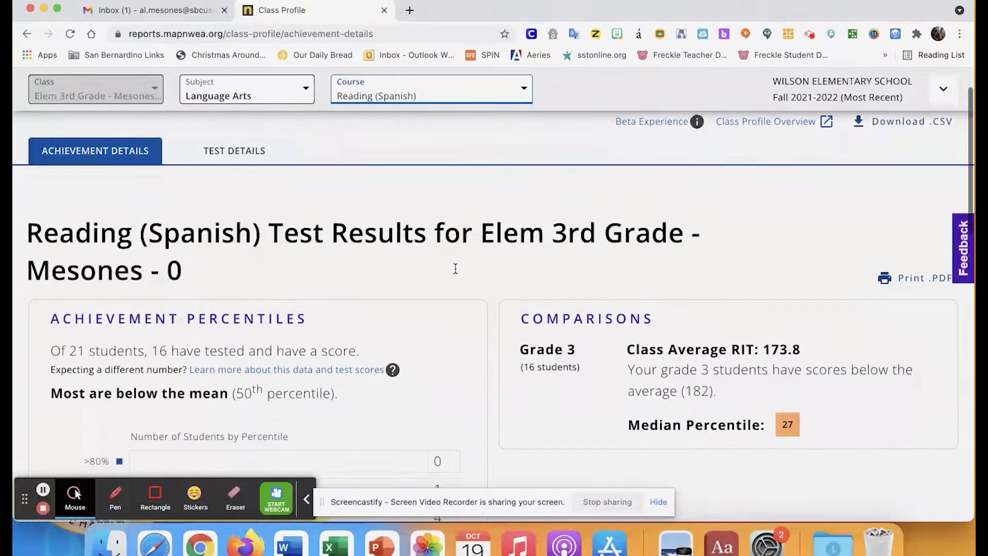
{"action": "scroll", "coordinate": [455, 273], "scroll_direction": "down", "scroll_amount": 2}
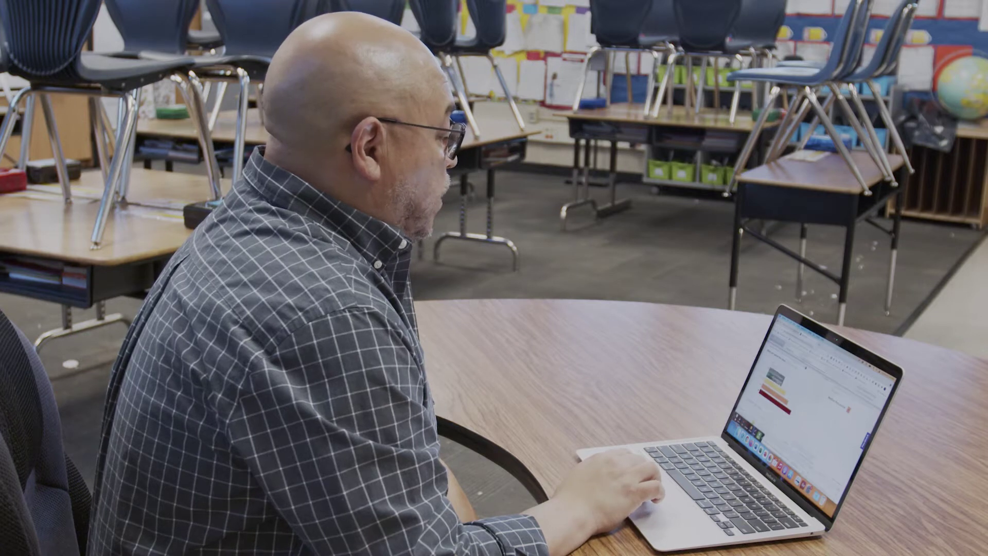
{"action": "scroll", "coordinate": [813, 392], "scroll_direction": "down", "scroll_amount": 2}
{"action": "scroll", "coordinate": [814, 391], "scroll_direction": "down", "scroll_amount": 3}
{"action": "scroll", "coordinate": [814, 391], "scroll_direction": "down", "scroll_amount": 2}
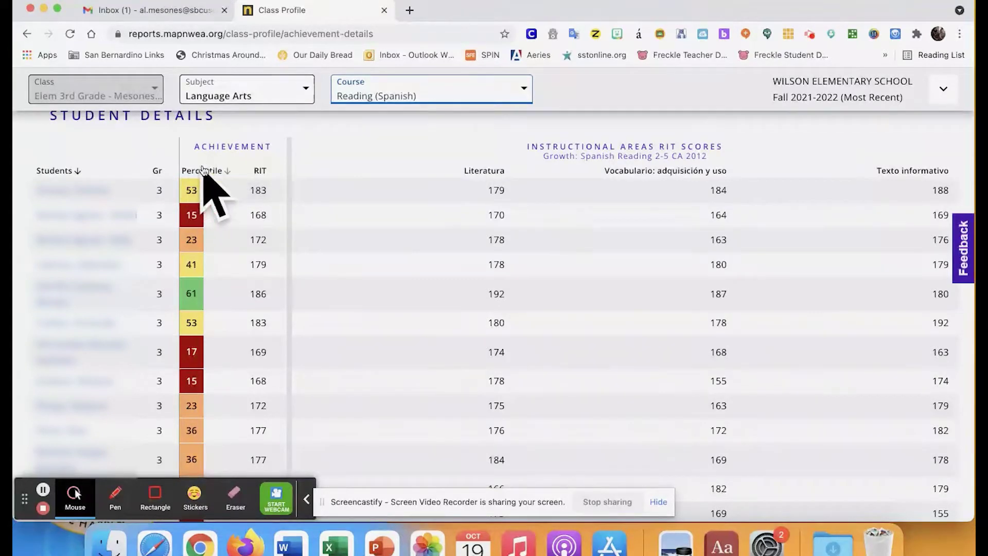
Sort the student table by Percentile, then by Literatura, each ending highest first
{"action": "left_click", "coordinate": [201, 171]}
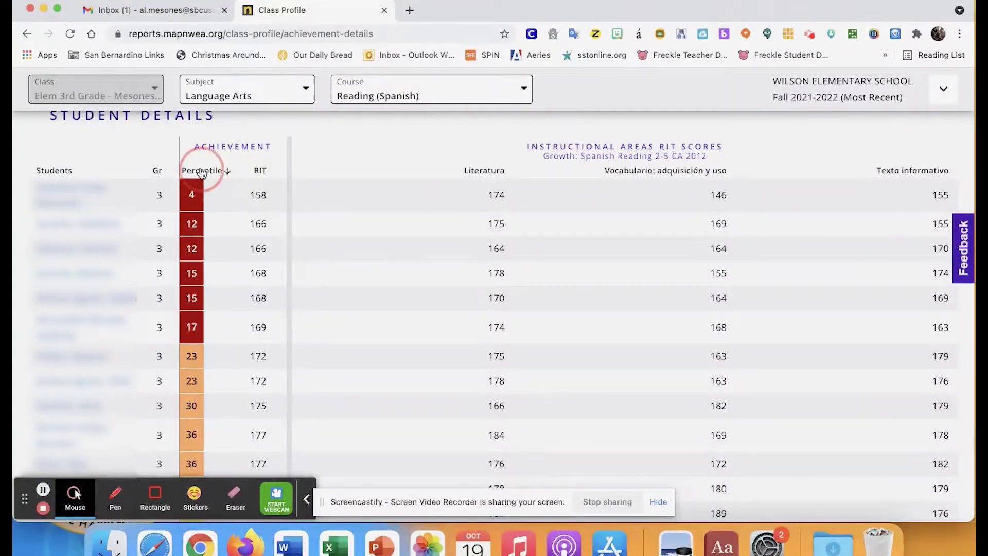
{"action": "left_click", "coordinate": [202, 172]}
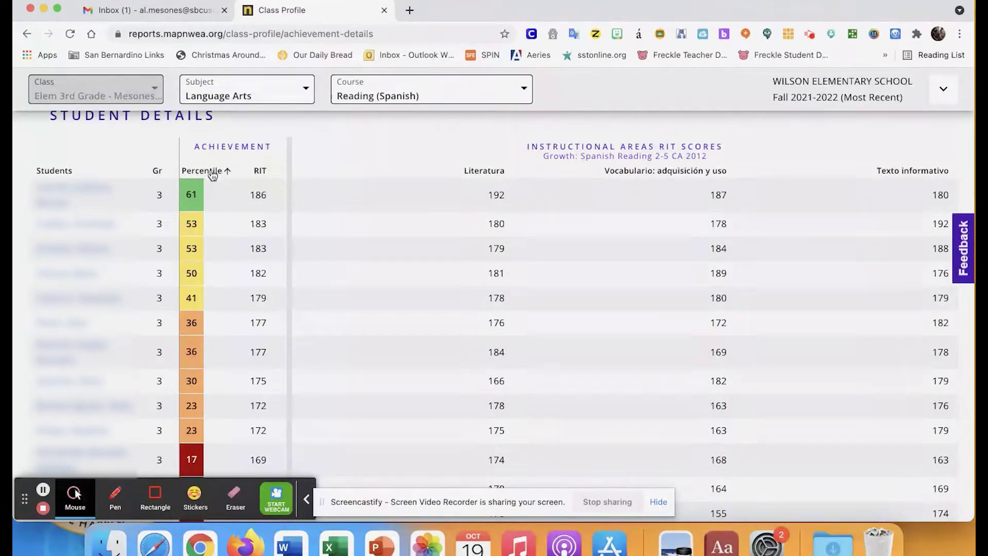
{"action": "left_click", "coordinate": [491, 173]}
{"action": "left_click", "coordinate": [493, 173]}
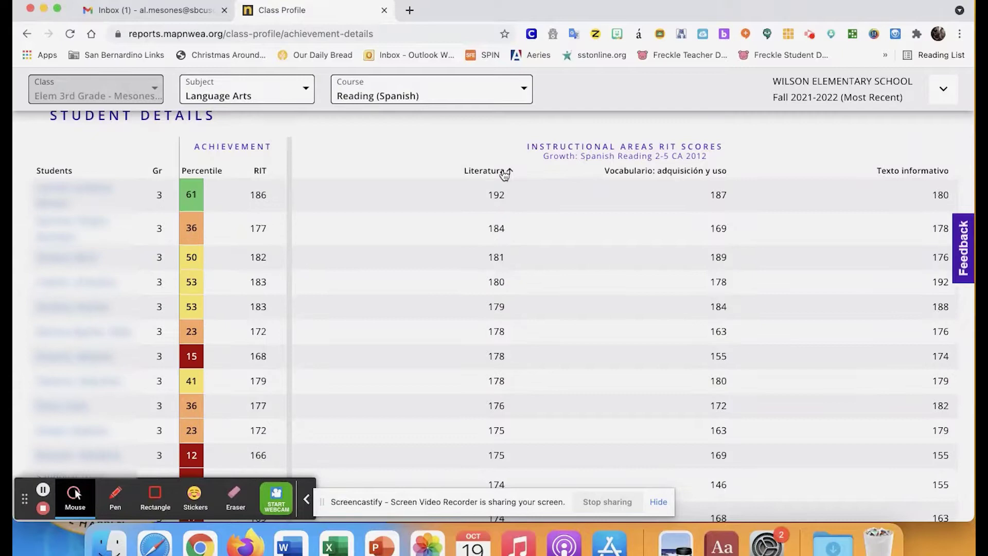
Sort the student table by Vocabulario, then by Texto informativo, ending highest to lowest
{"action": "left_click", "coordinate": [681, 173]}
{"action": "left_click", "coordinate": [681, 173]}
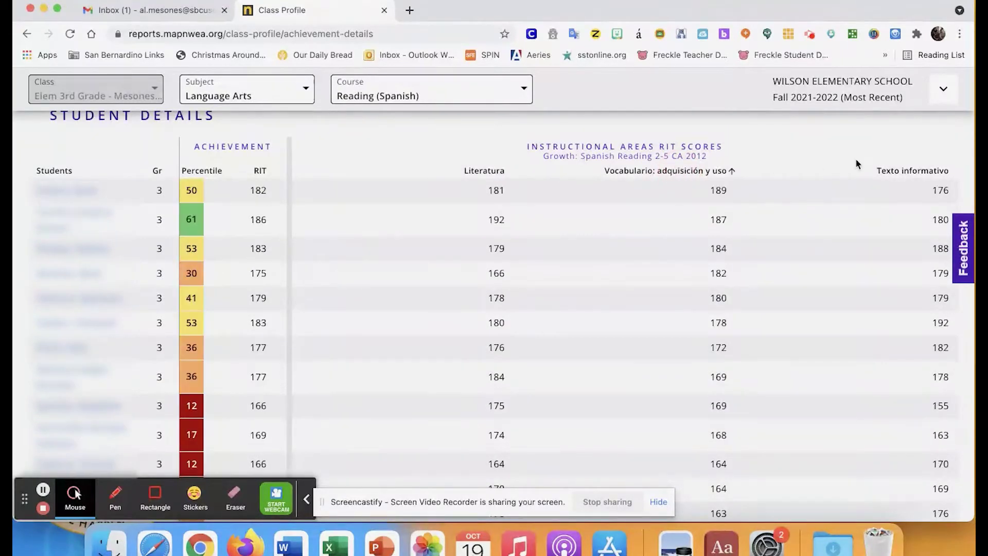
{"action": "left_click", "coordinate": [915, 177]}
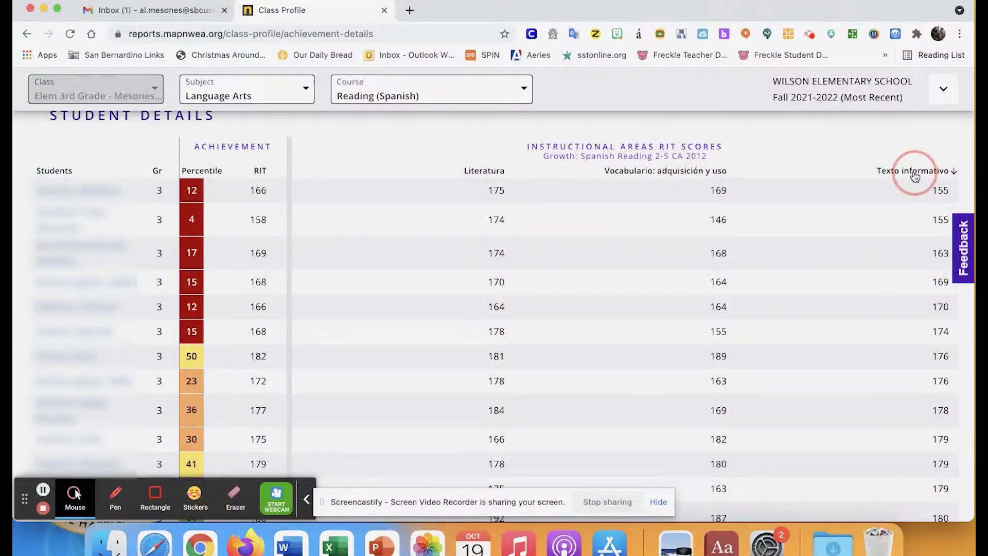
{"action": "left_click", "coordinate": [915, 177]}
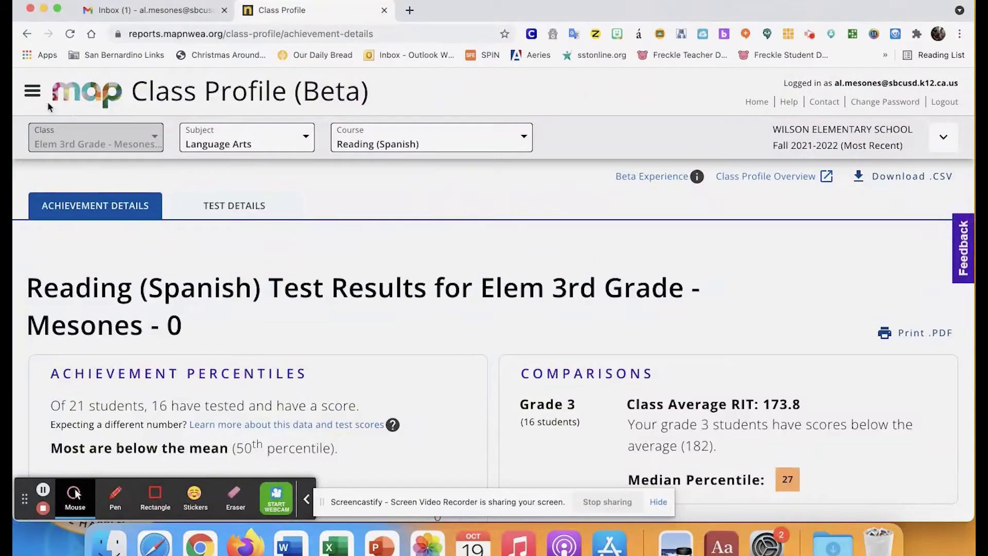
Return to MAP Growth Reports through the site menu and bring up the Class Breakdown by RIT report
{"action": "left_click", "coordinate": [33, 92]}
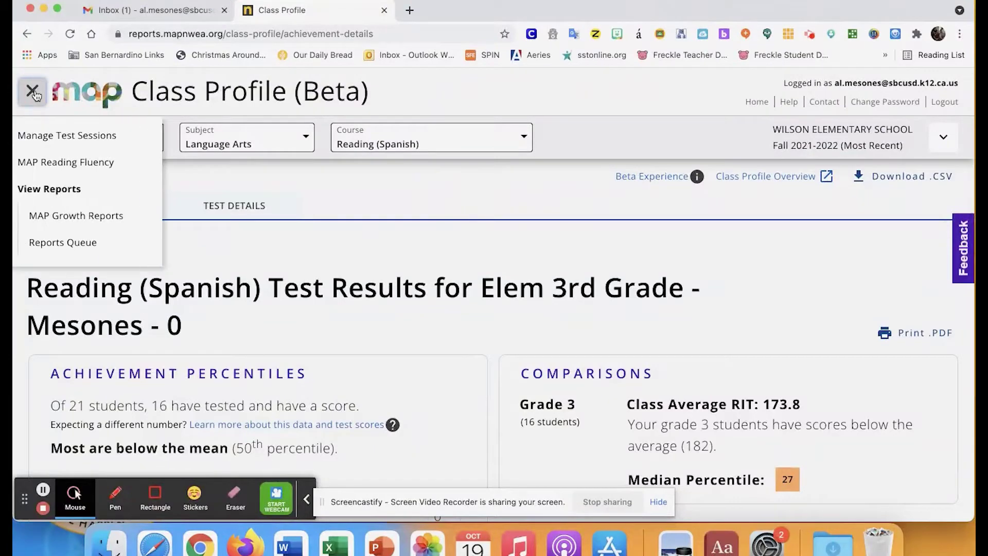
{"action": "left_click", "coordinate": [98, 216]}
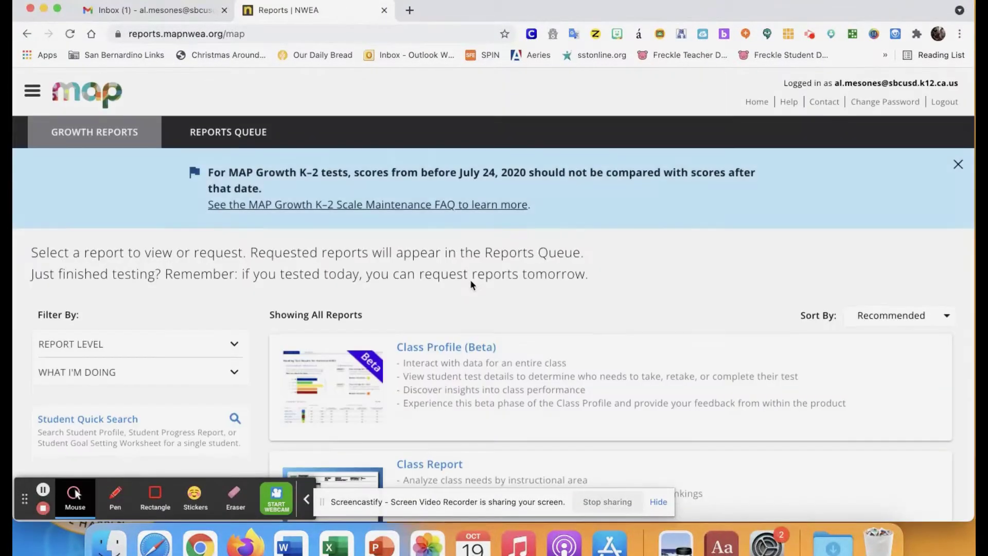
{"action": "scroll", "coordinate": [472, 285], "scroll_direction": "down", "scroll_amount": 5}
{"action": "scroll", "coordinate": [471, 284], "scroll_direction": "down", "scroll_amount": 8}
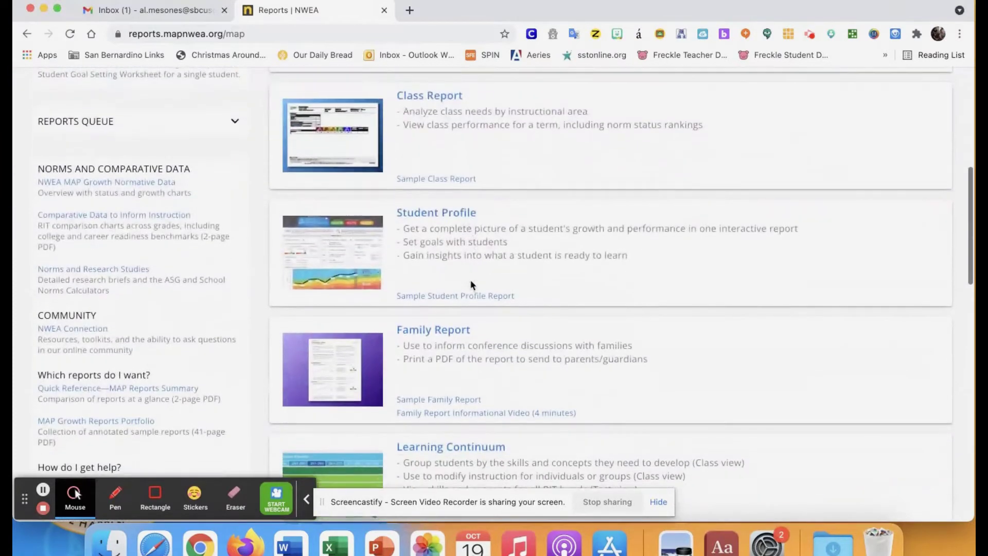
{"action": "scroll", "coordinate": [471, 285], "scroll_direction": "down", "scroll_amount": 3}
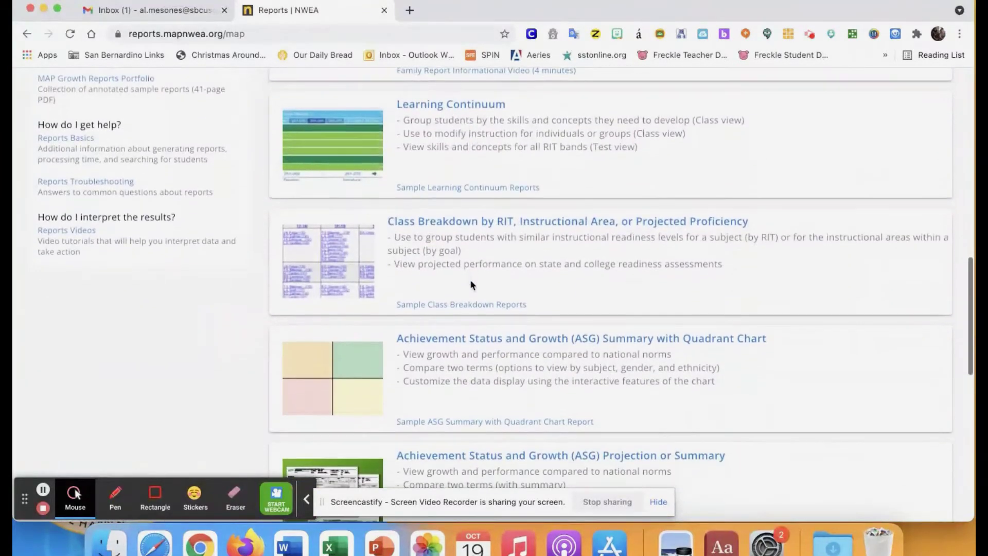
{"action": "mouse_move", "coordinate": [540, 189]}
{"action": "left_mouse_down"}
{"action": "mouse_move", "coordinate": [720, 233]}
{"action": "mouse_move", "coordinate": [510, 195]}
{"action": "left_mouse_up"}
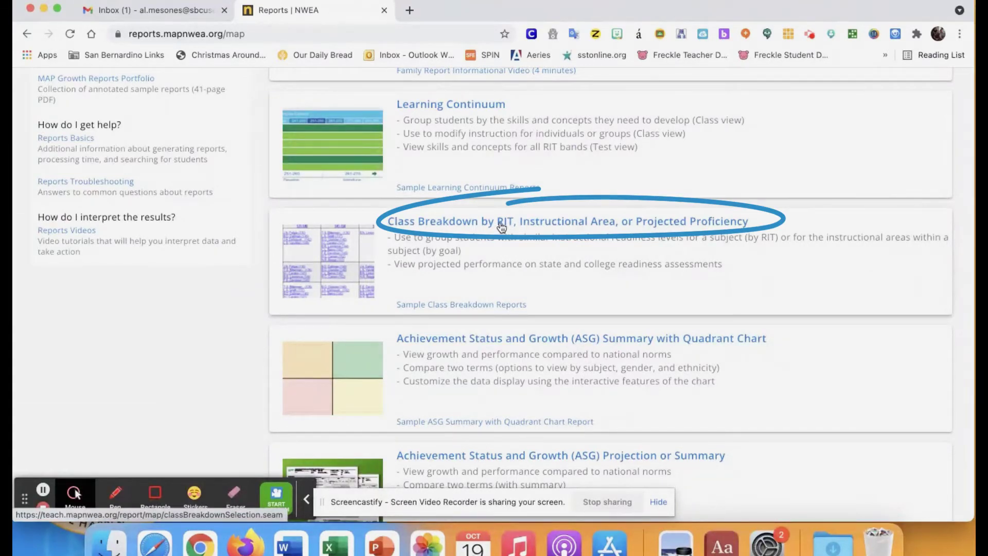
Generate the Class Breakdown by RIT report showing Math and Reading RIT ranges for Elem 3rd Grade
{"action": "left_click", "coordinate": [501, 225]}
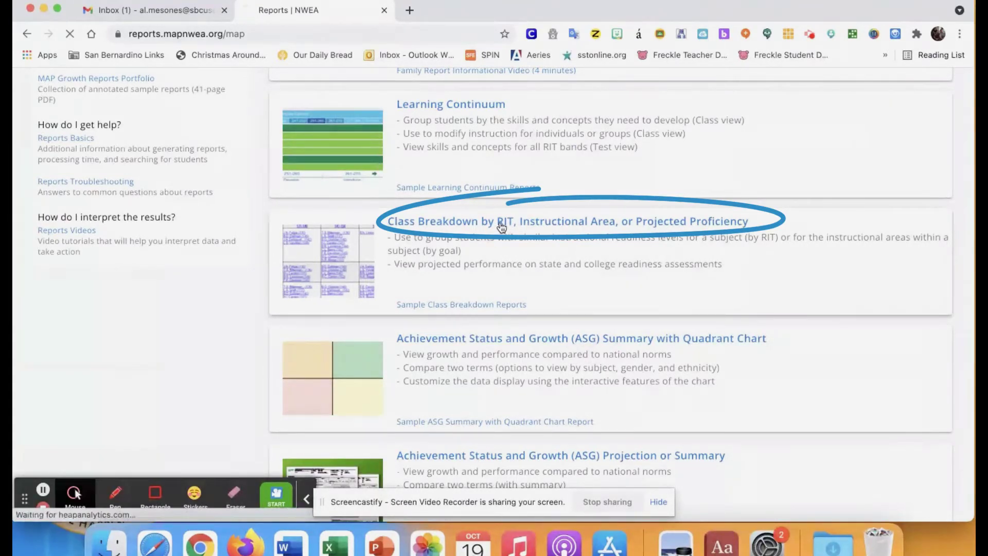
{"action": "scroll", "coordinate": [457, 366], "scroll_direction": "down", "scroll_amount": 5}
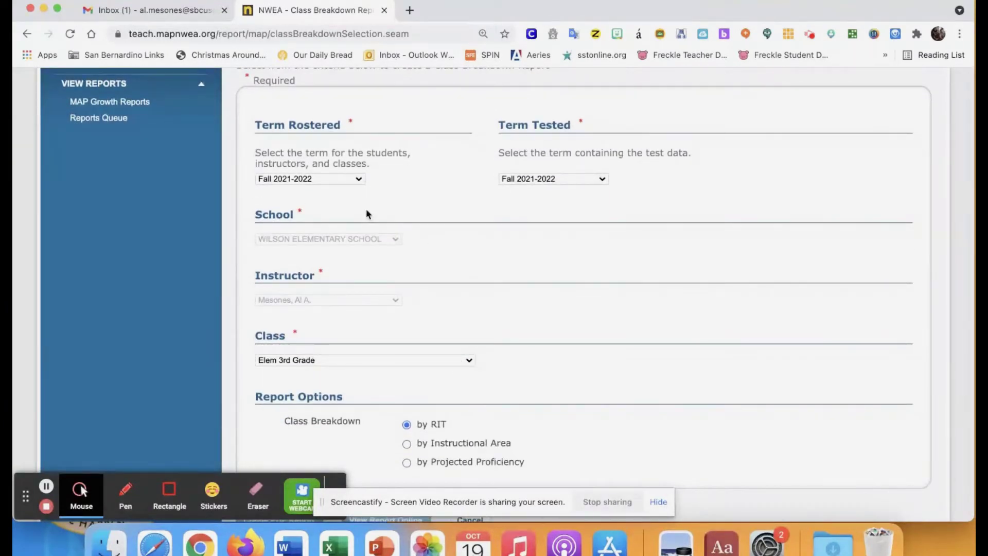
{"action": "scroll", "coordinate": [548, 273], "scroll_direction": "down", "scroll_amount": 2}
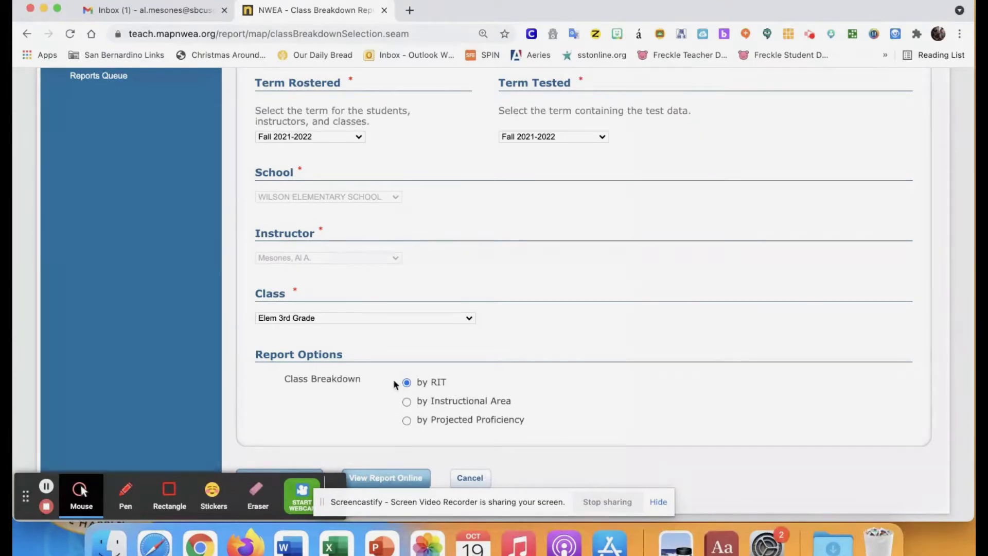
{"action": "left_click", "coordinate": [387, 478]}
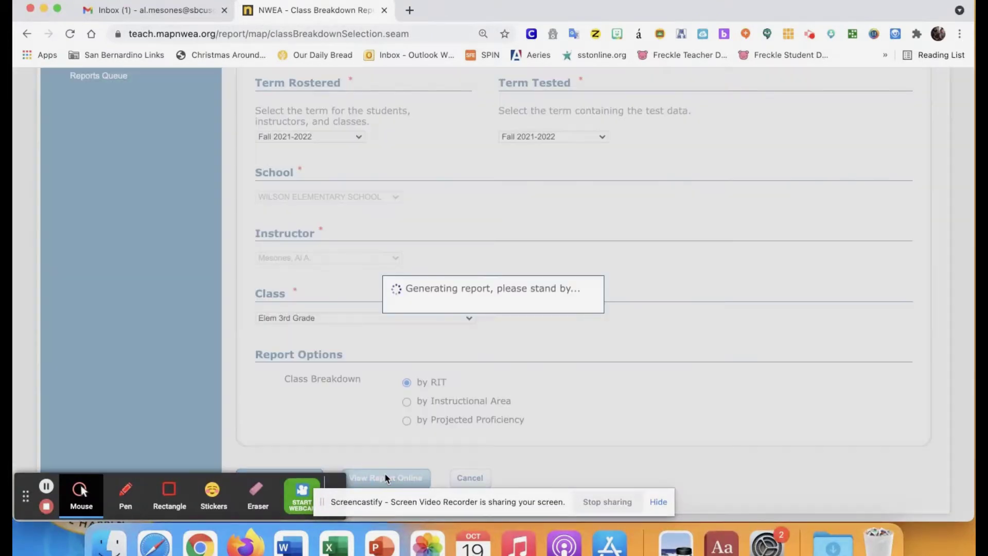
{"action": "scroll", "coordinate": [508, 399], "scroll_direction": "down", "scroll_amount": 5}
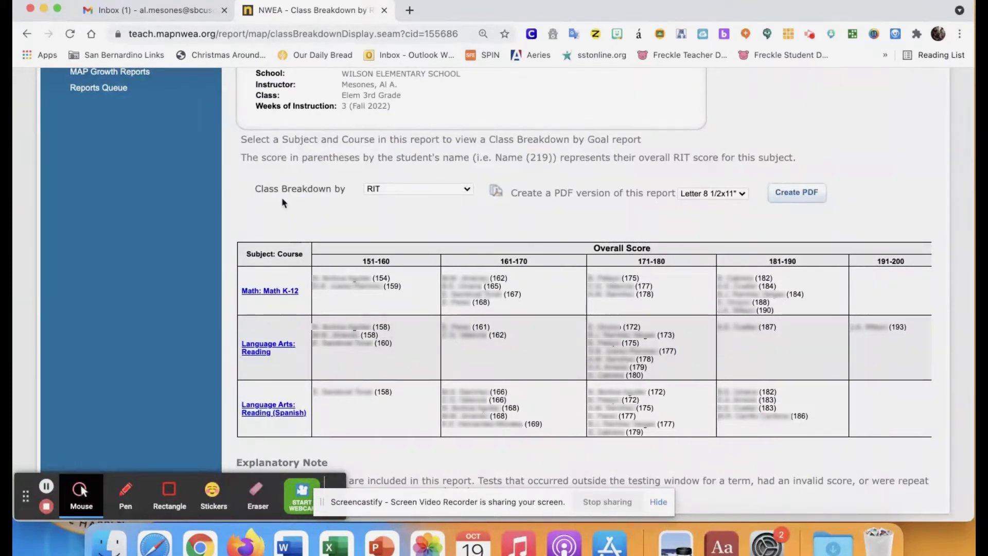
Break the class down by Instructional Area for Language Arts: Reading (Spanish)
{"action": "left_click", "coordinate": [468, 190]}
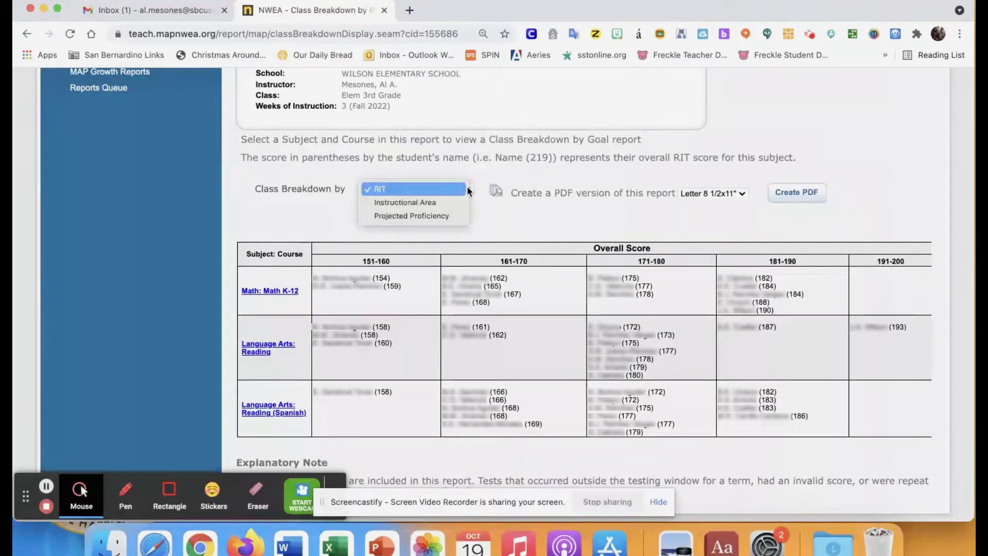
{"action": "left_click", "coordinate": [437, 202]}
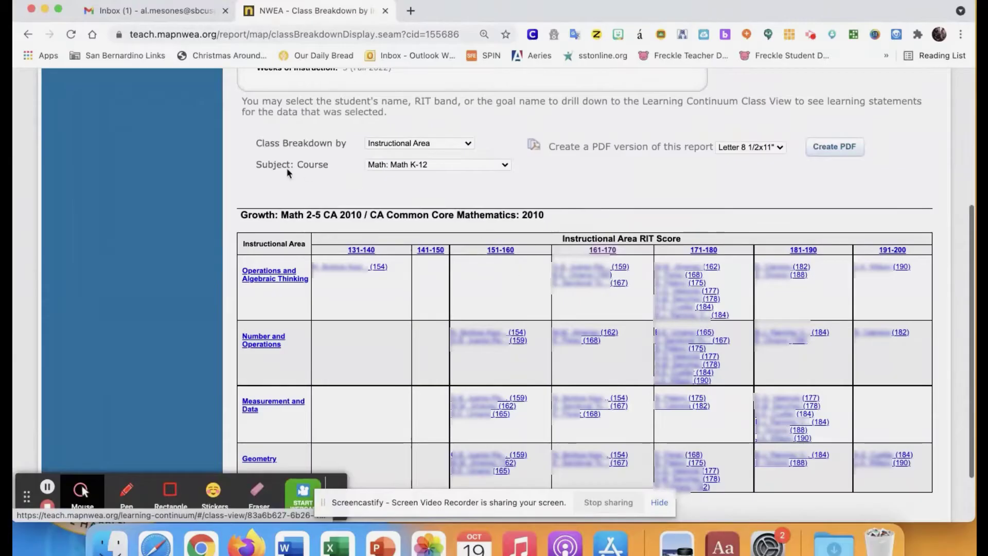
{"action": "left_click", "coordinate": [503, 165]}
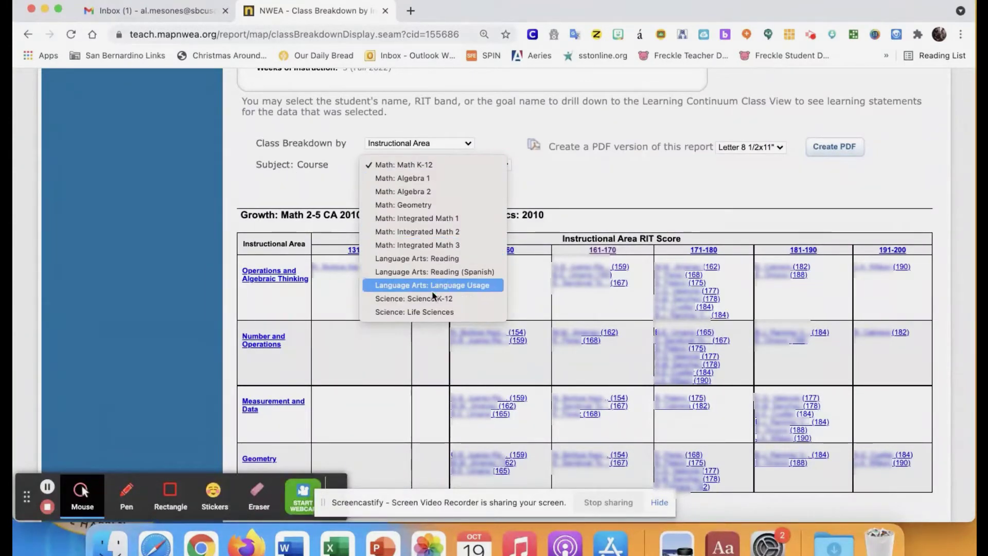
{"action": "left_click", "coordinate": [443, 272]}
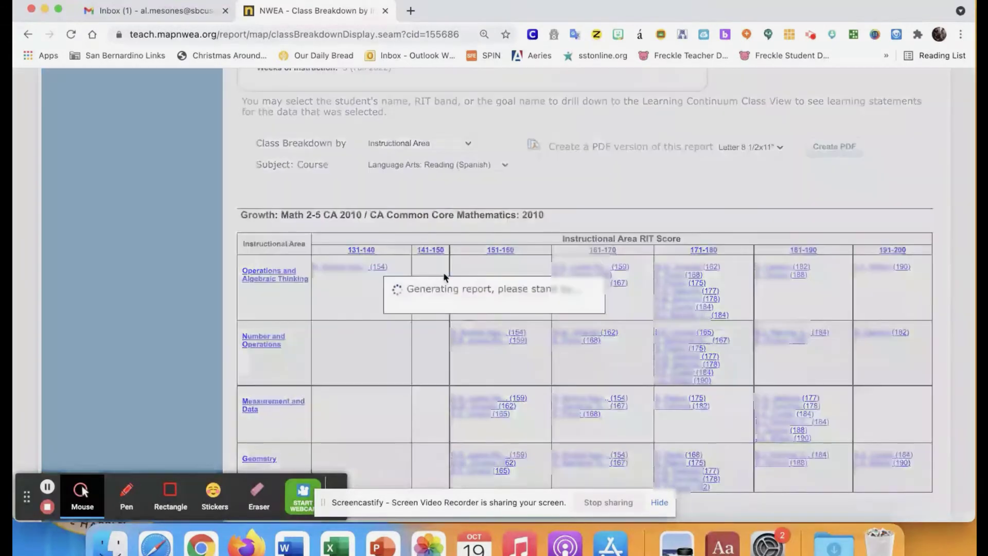
{"action": "scroll", "coordinate": [507, 311], "scroll_direction": "down", "scroll_amount": 5}
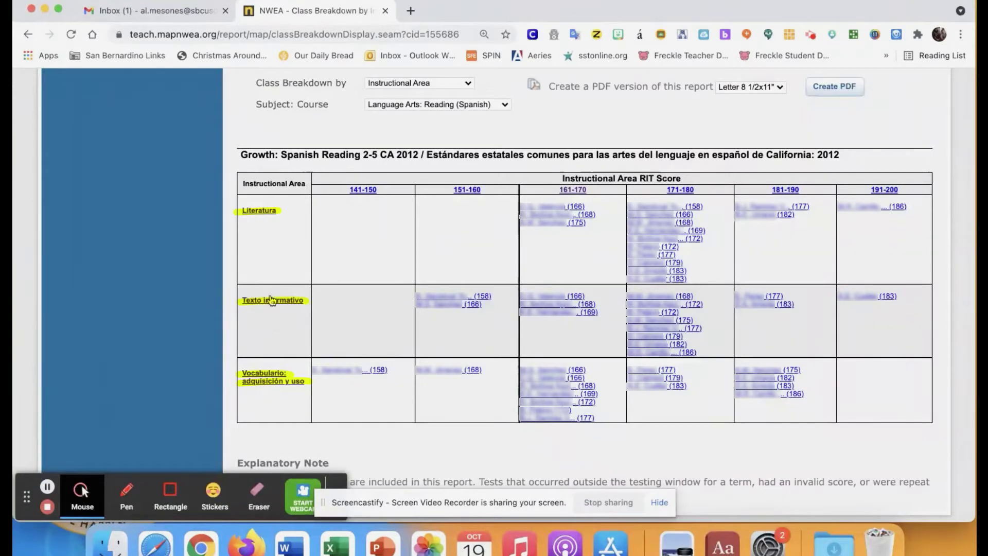
Open the Vocabulario: adquisición y uso Learning Continuum and expand Texto literario: composición y estructura
{"action": "left_click", "coordinate": [263, 379]}
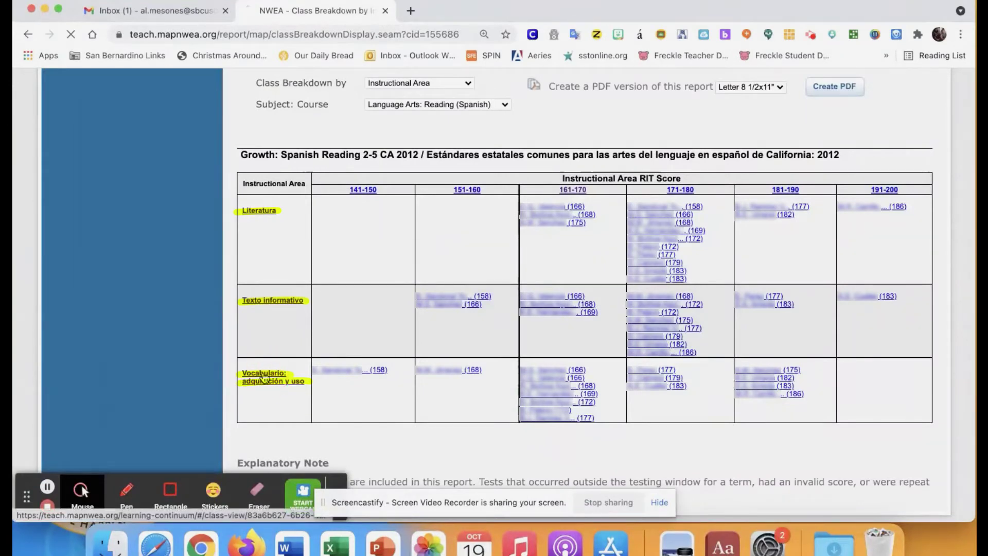
{"action": "scroll", "coordinate": [532, 351], "scroll_direction": "down", "scroll_amount": 5}
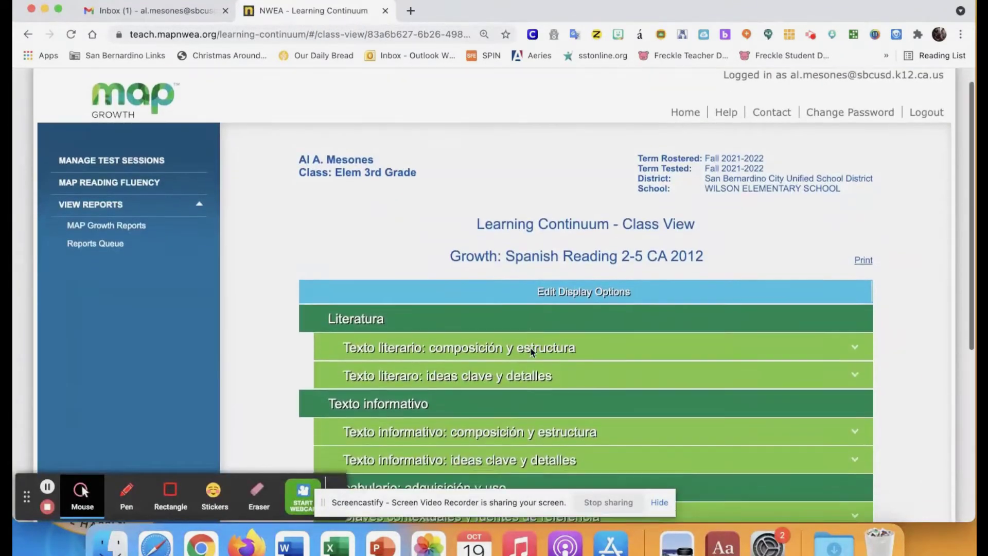
{"action": "scroll", "coordinate": [533, 352], "scroll_direction": "down", "scroll_amount": 2}
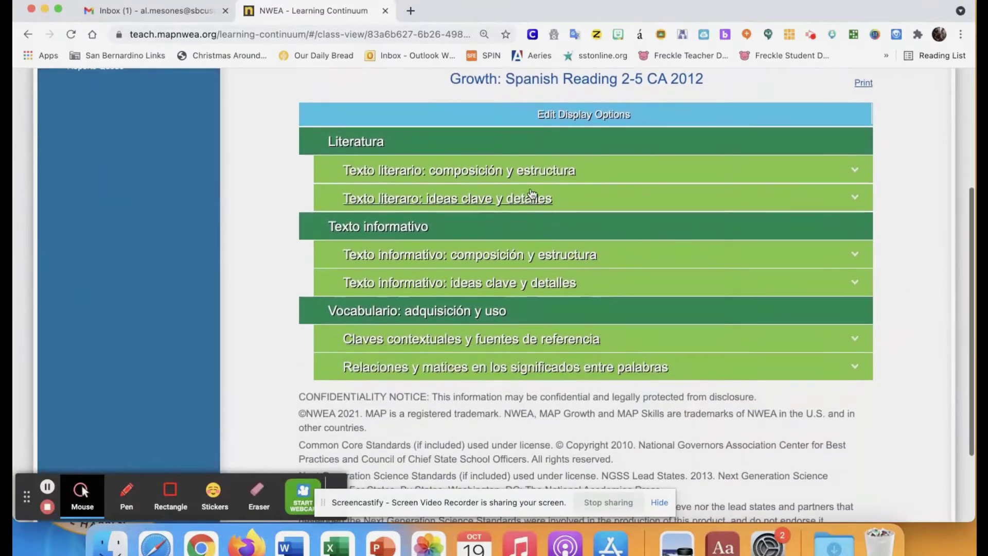
{"action": "left_click", "coordinate": [553, 173]}
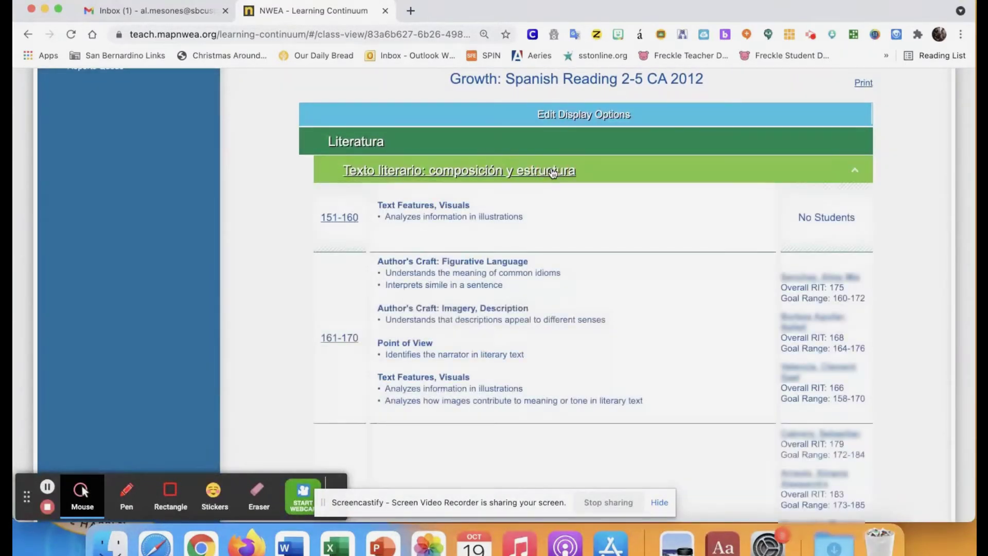
{"action": "scroll", "coordinate": [562, 289], "scroll_direction": "down", "scroll_amount": 4}
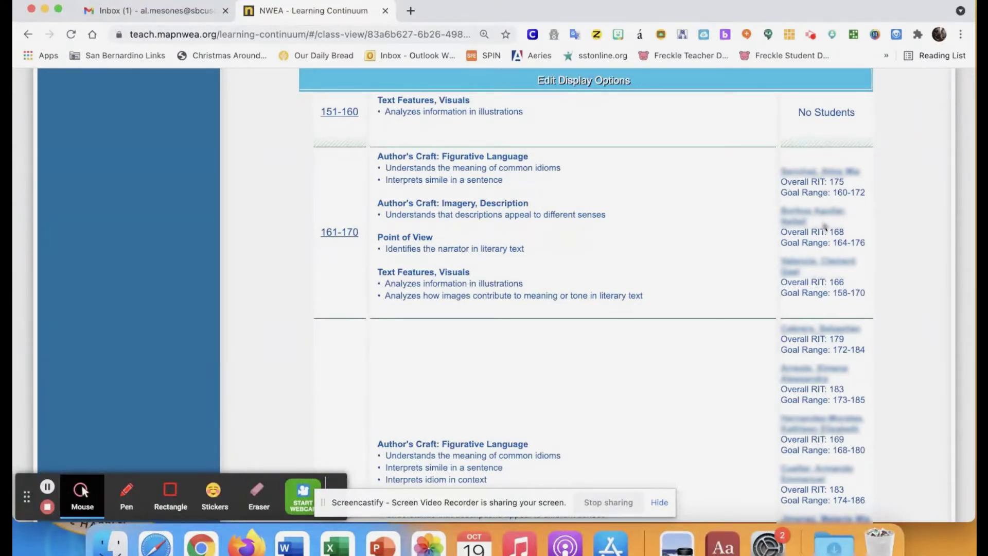
{"action": "scroll", "coordinate": [824, 229], "scroll_direction": "up", "scroll_amount": 10}
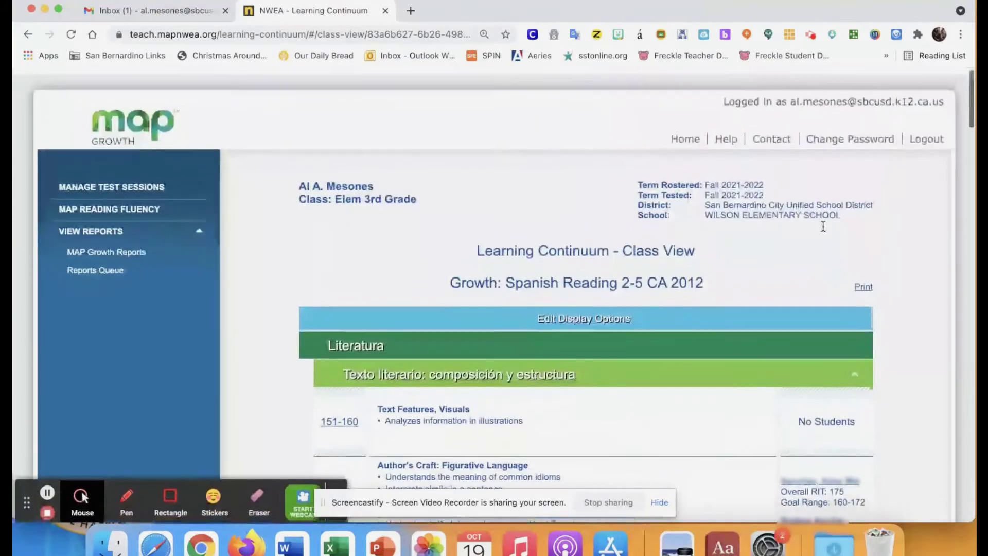
Go back to the class breakdown and reopen the Vocabulario: adquisición y uso Learning Continuum
{"action": "left_click", "coordinate": [28, 35]}
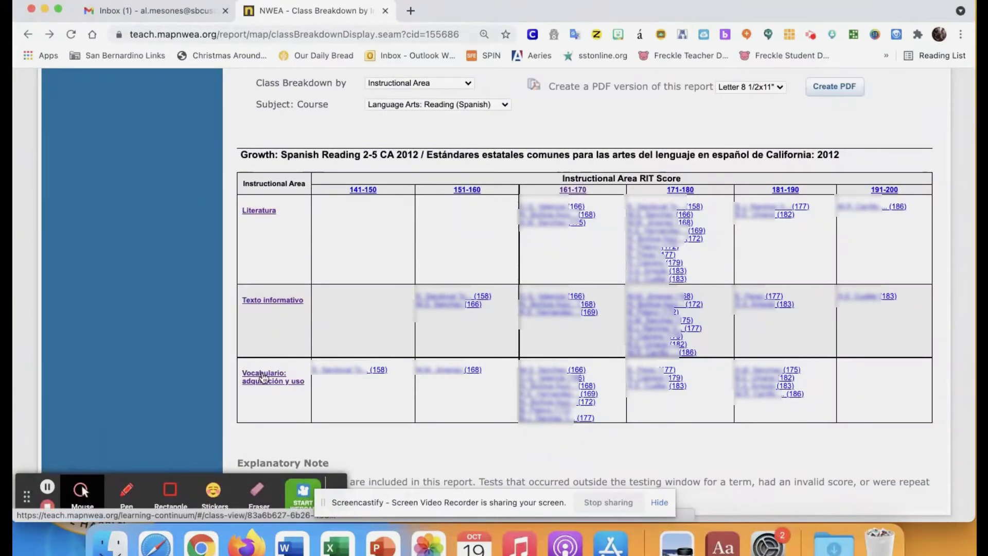
{"action": "left_click", "coordinate": [264, 378]}
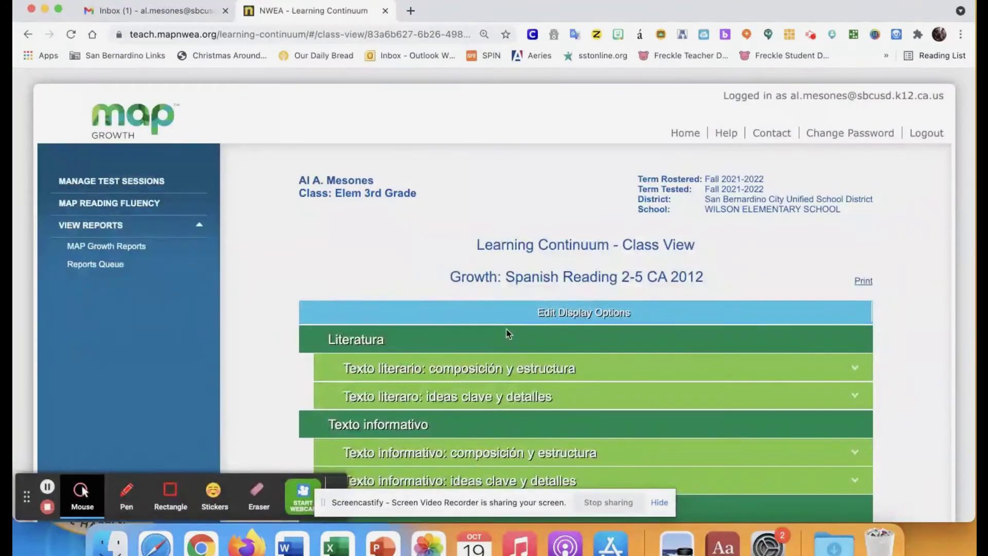
{"action": "scroll", "coordinate": [504, 330], "scroll_direction": "down", "scroll_amount": 6}
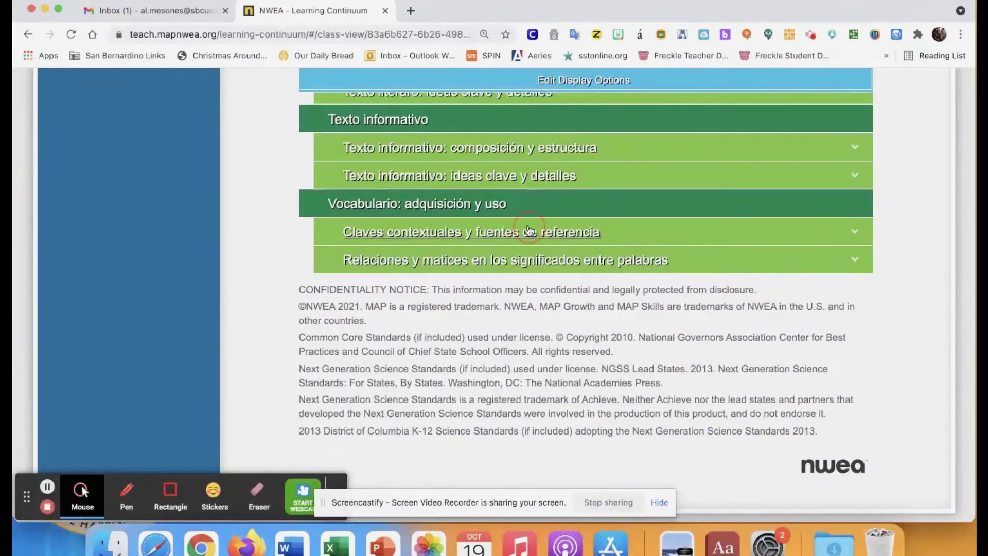
Expand Claves contextuales y fuentes de referencia and review RIT bands 141-150 through 161-170
{"action": "left_click", "coordinate": [529, 231]}
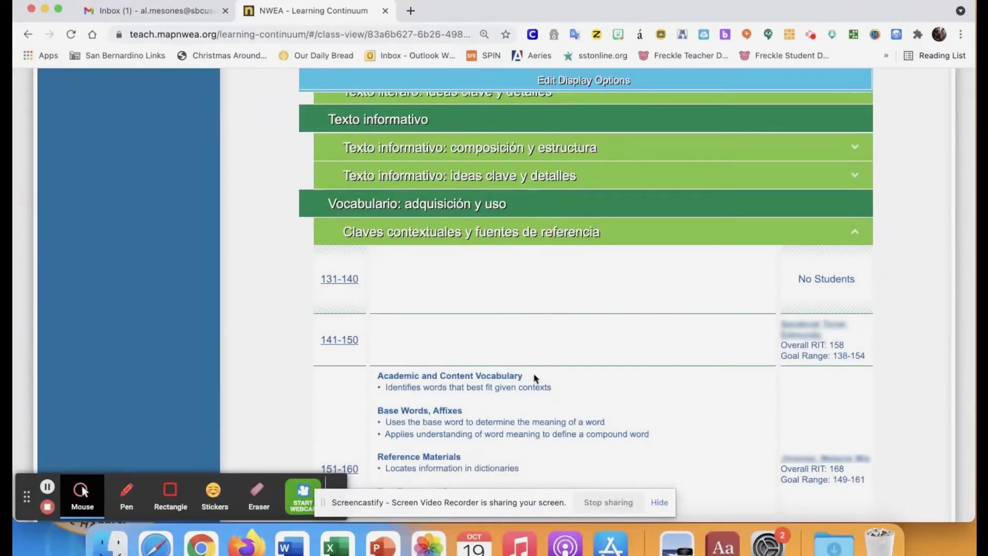
{"action": "scroll", "coordinate": [534, 377], "scroll_direction": "down", "scroll_amount": 5}
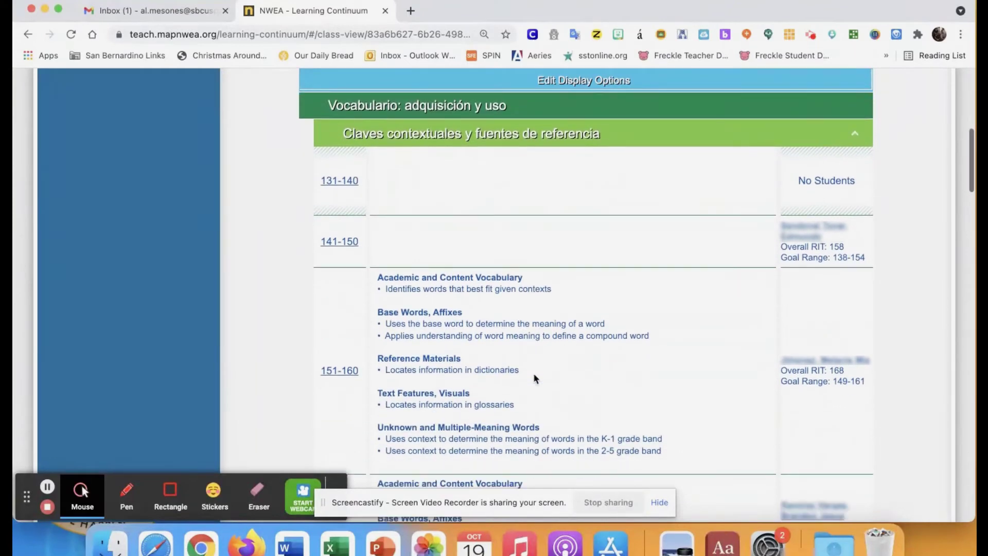
{"action": "scroll", "coordinate": [534, 378], "scroll_direction": "down", "scroll_amount": 2}
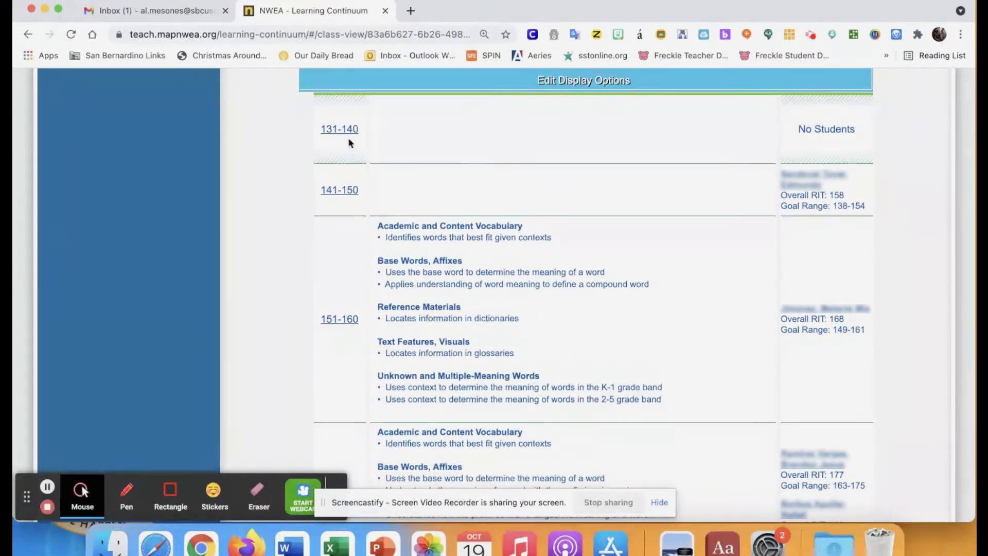
{"action": "scroll", "coordinate": [412, 285], "scroll_direction": "up", "scroll_amount": 2}
{"action": "scroll", "coordinate": [410, 282], "scroll_direction": "down", "scroll_amount": 3}
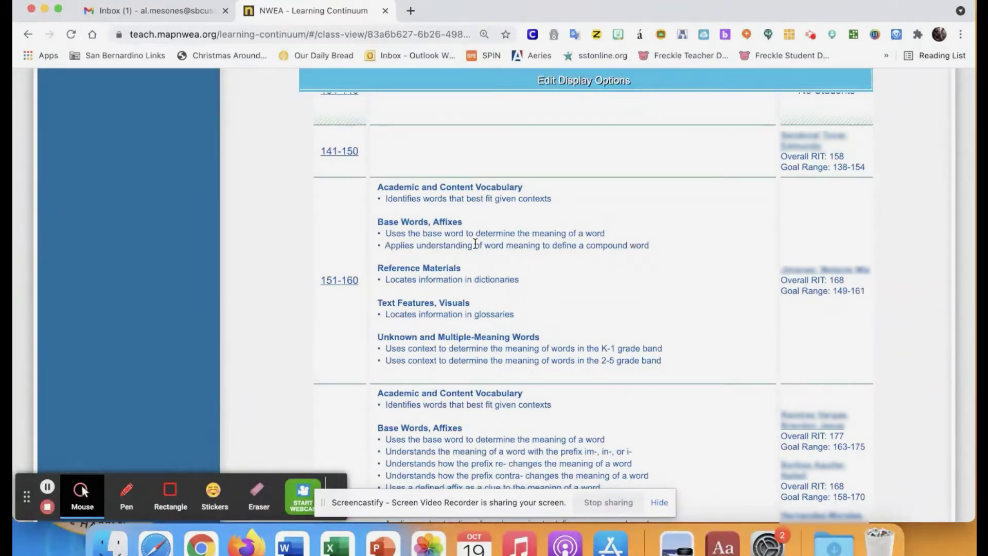
{"action": "scroll", "coordinate": [583, 285], "scroll_direction": "down", "scroll_amount": 1}
{"action": "scroll", "coordinate": [481, 195], "scroll_direction": "up", "scroll_amount": 1}
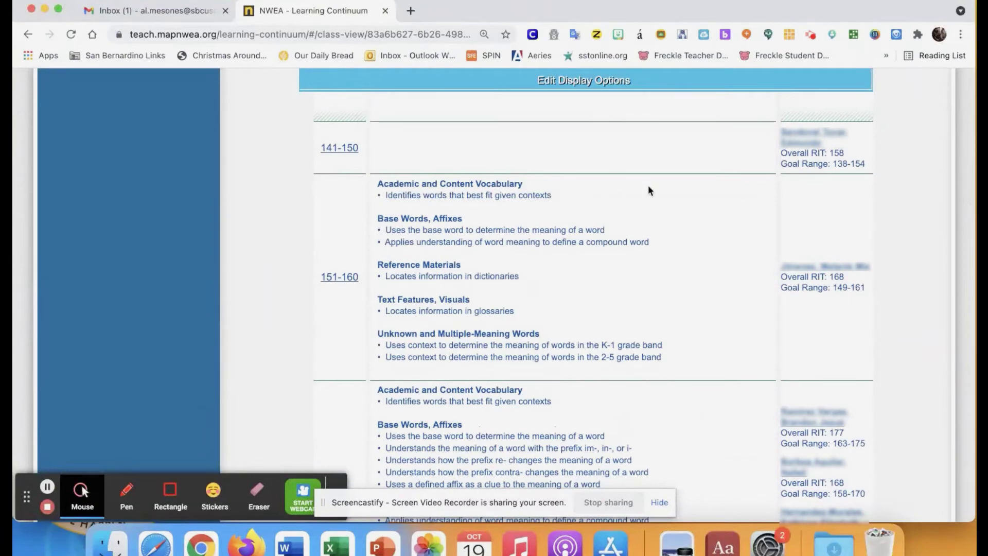
{"action": "scroll", "coordinate": [639, 280], "scroll_direction": "down", "scroll_amount": 5}
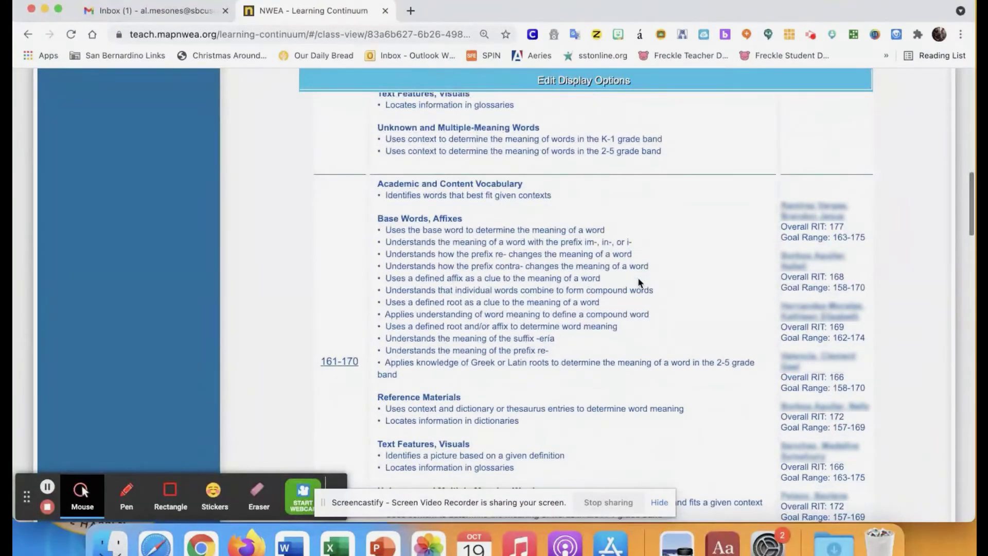
{"action": "scroll", "coordinate": [638, 281], "scroll_direction": "down", "scroll_amount": 3}
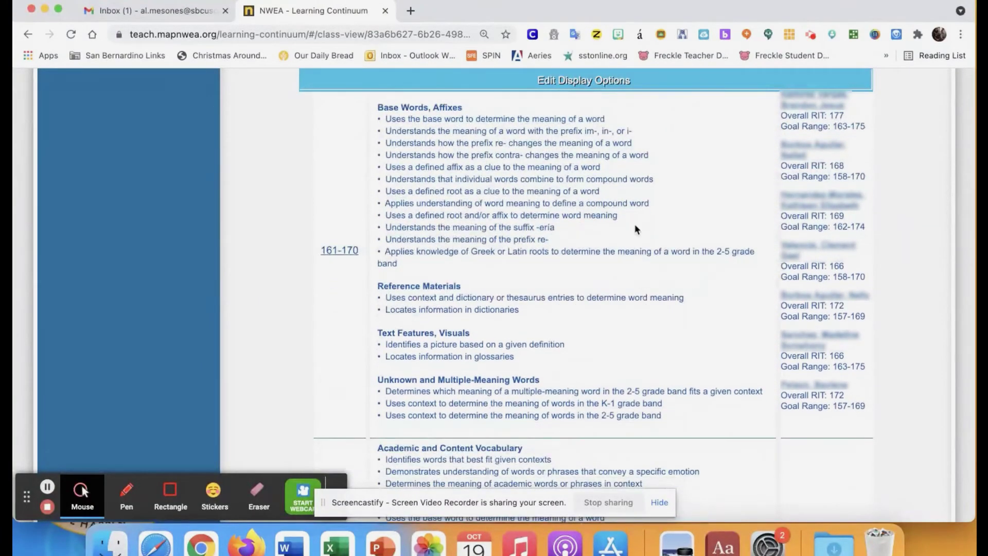
{"action": "scroll", "coordinate": [622, 227], "scroll_direction": "up", "scroll_amount": 3}
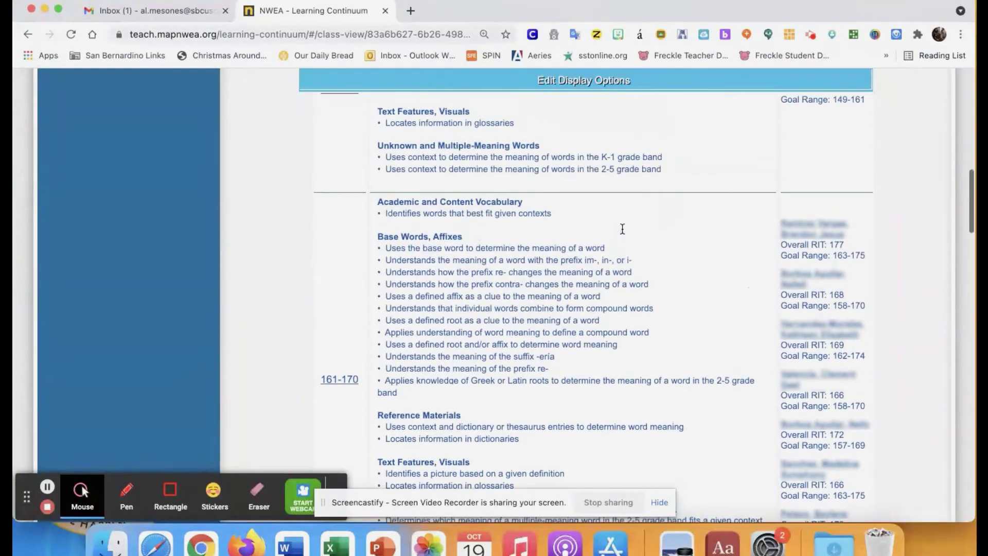